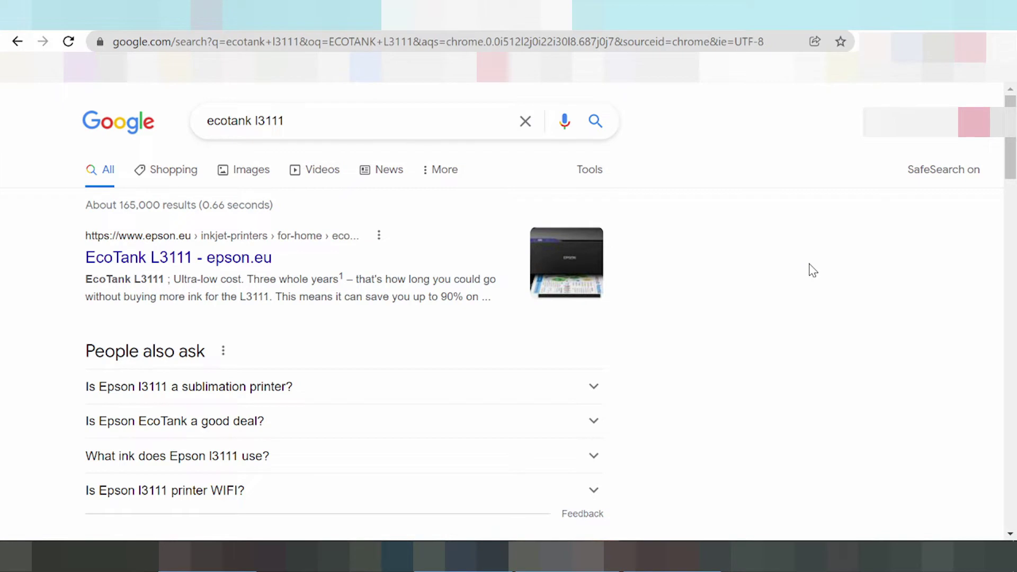
# Refine the Google search to 'ecotank l3111 driver download'
pyautogui.click(424, 127)
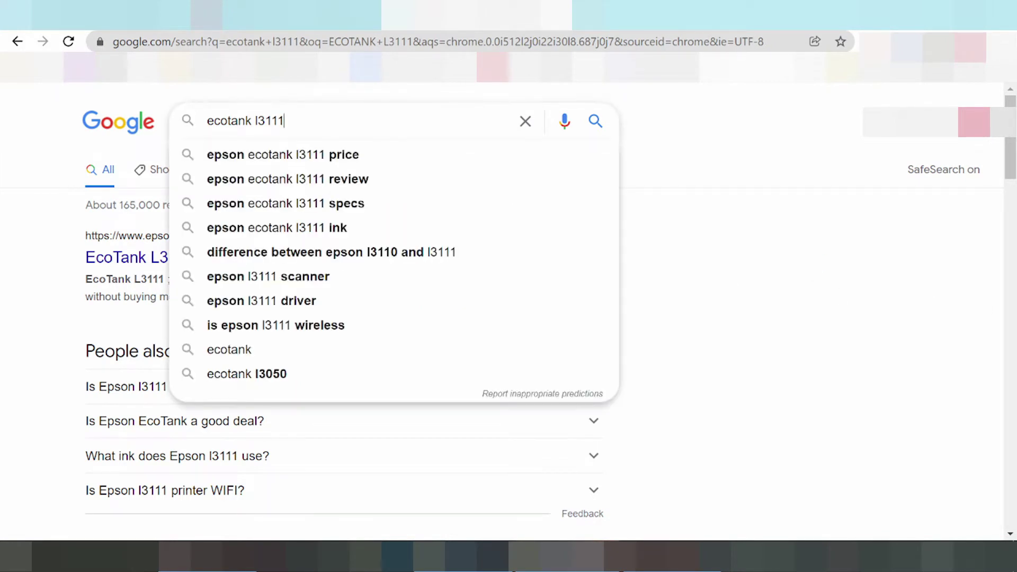
pyautogui.write('driver dow')
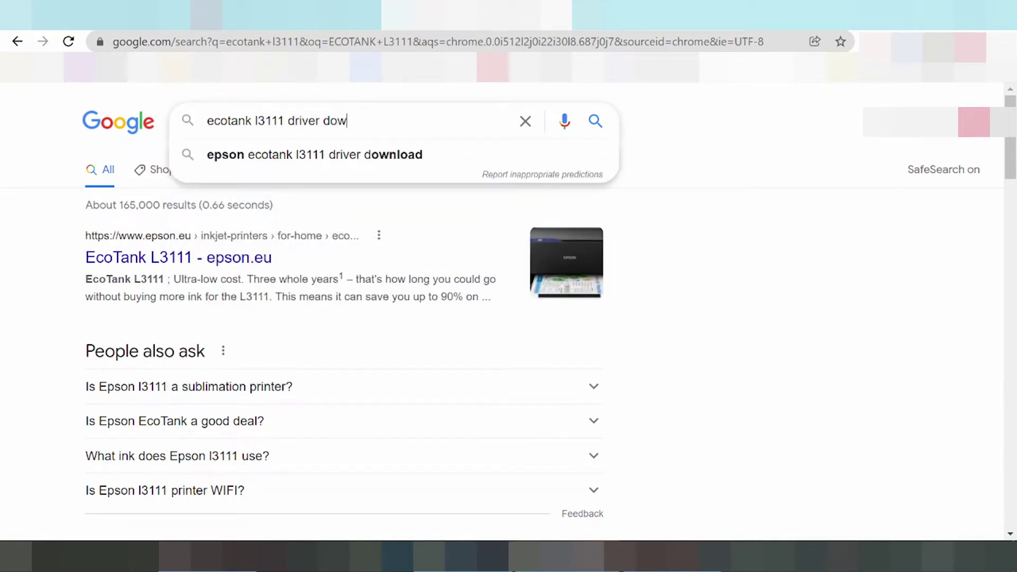
pyautogui.write('nload')
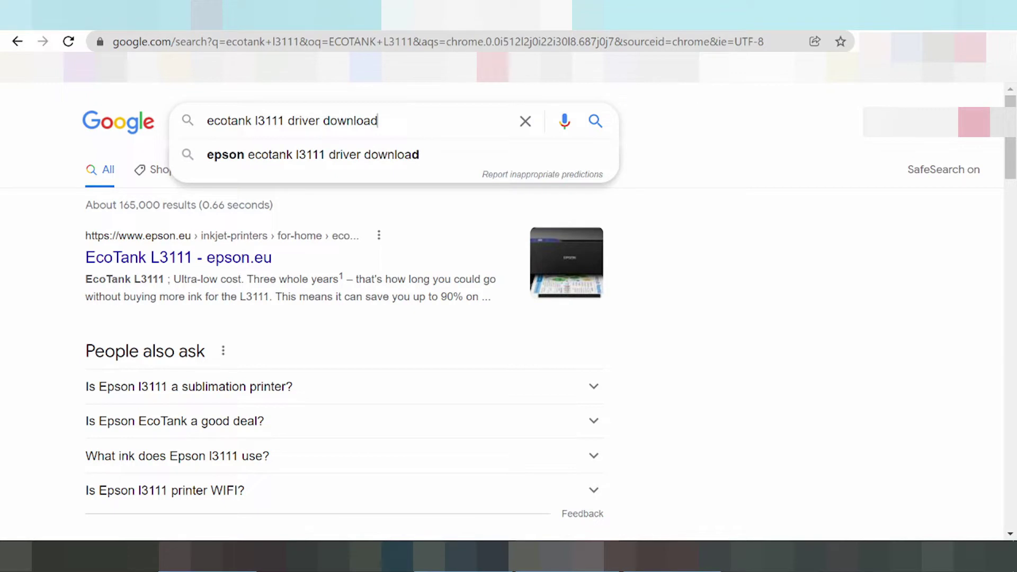
pyautogui.press('Return')
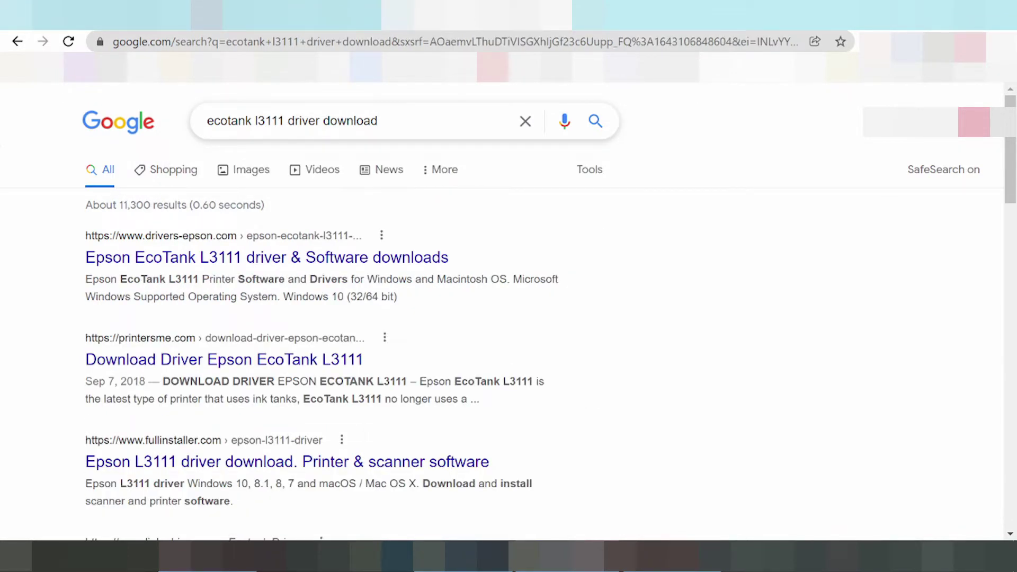
# Open the 'EcoTank L3111 - epson.eu' result from the search results
pyautogui.scroll(-3, 325, 176)
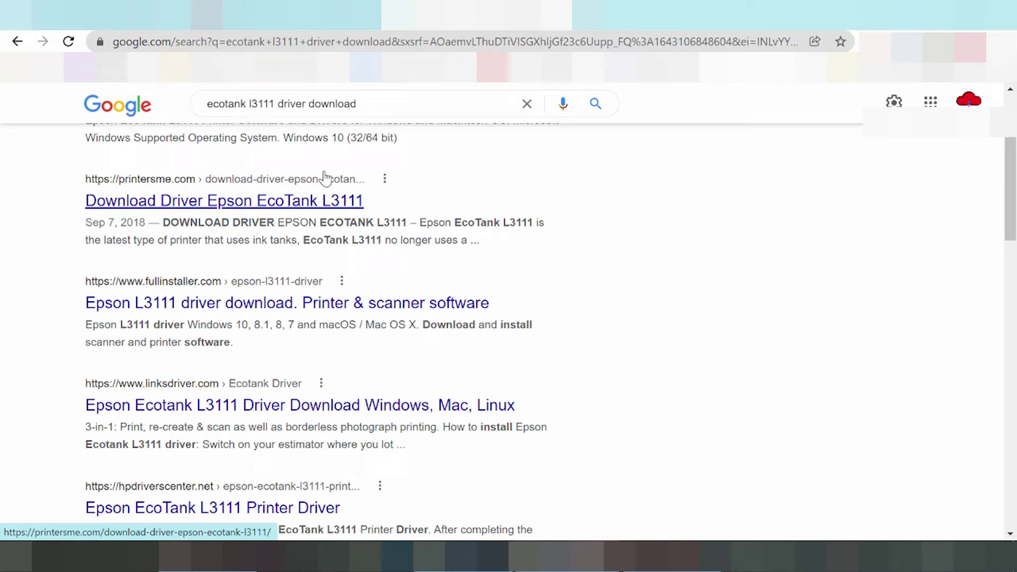
pyautogui.scroll(-6, 325, 177)
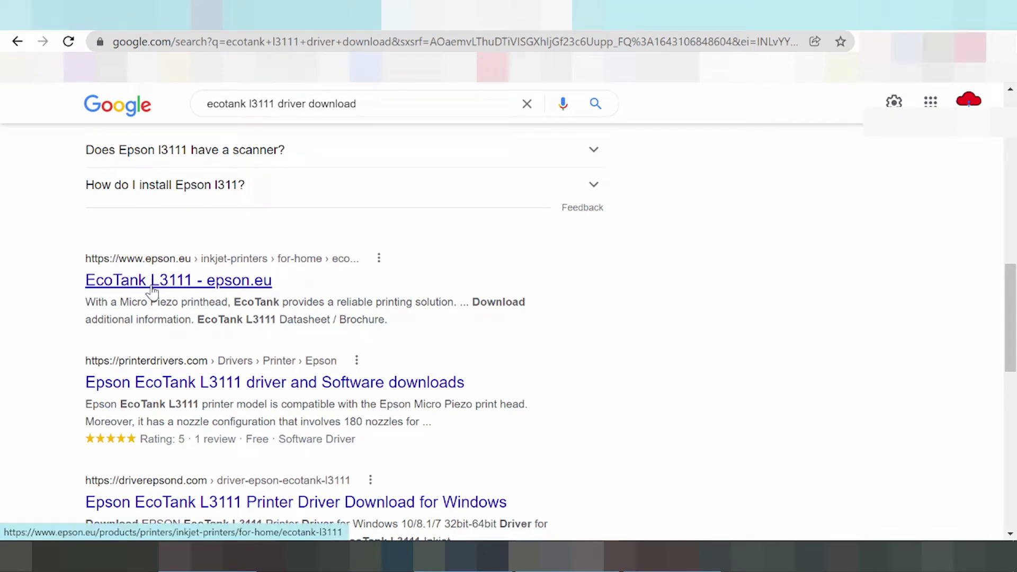
pyautogui.scroll(-1, 213, 198)
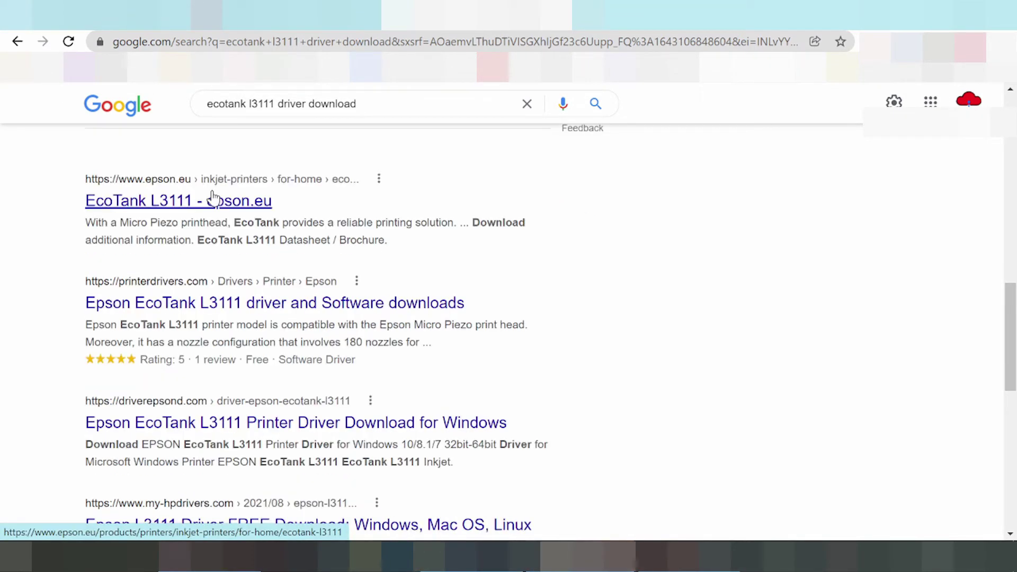
pyautogui.click(183, 206)
pyautogui.scroll(-3, 184, 205)
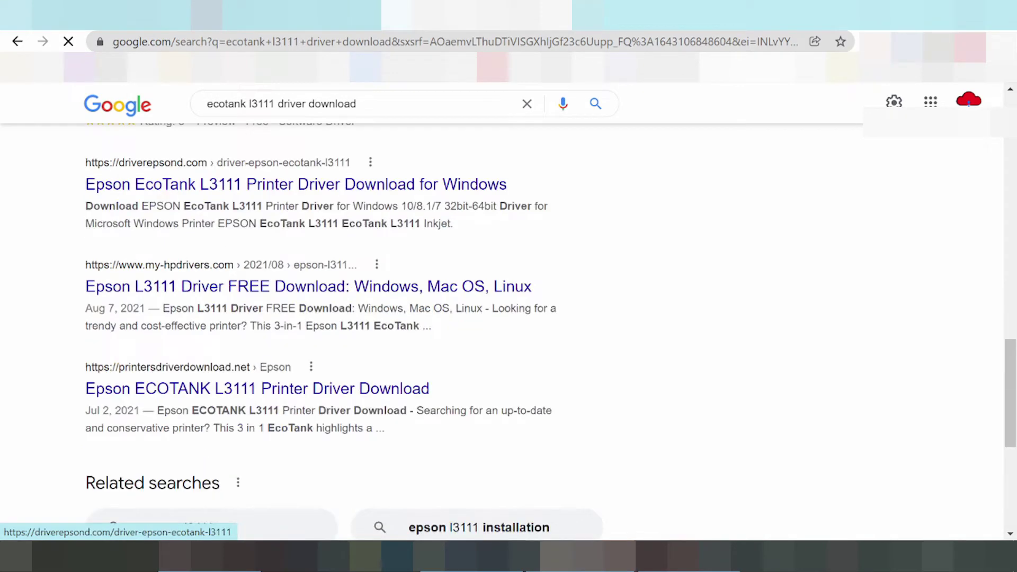
pyautogui.scroll(-1, 317, 220)
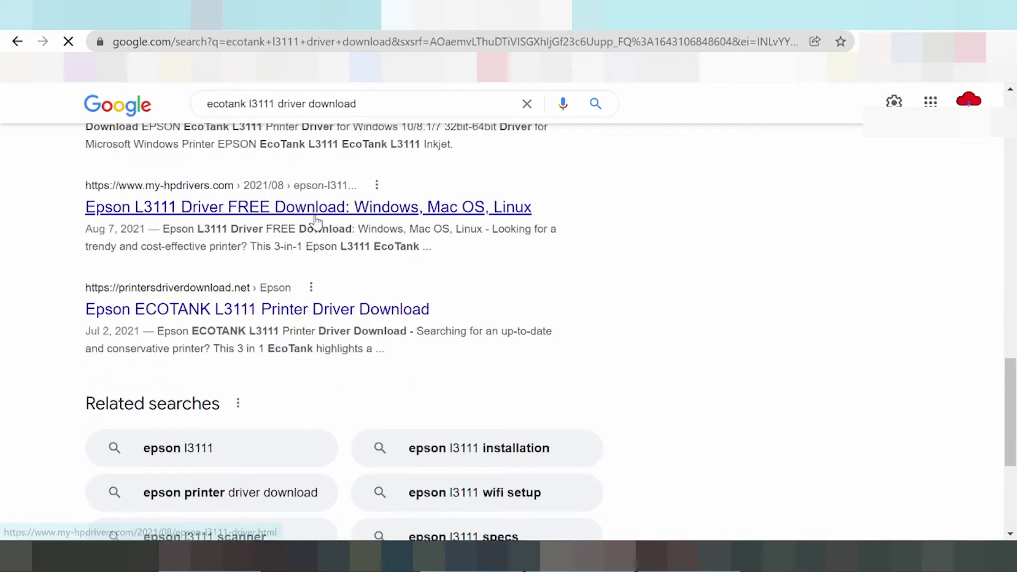
pyautogui.scroll(7, 317, 220)
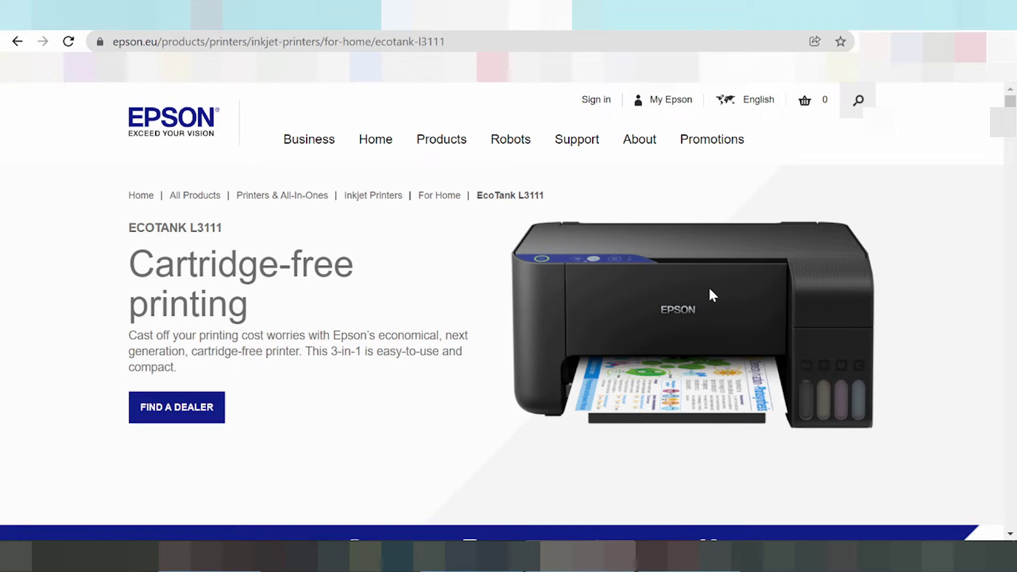
# Go to the L3111 Drivers & Software downloads via the Need Support? section
pyautogui.scroll(-15, 519, 211)
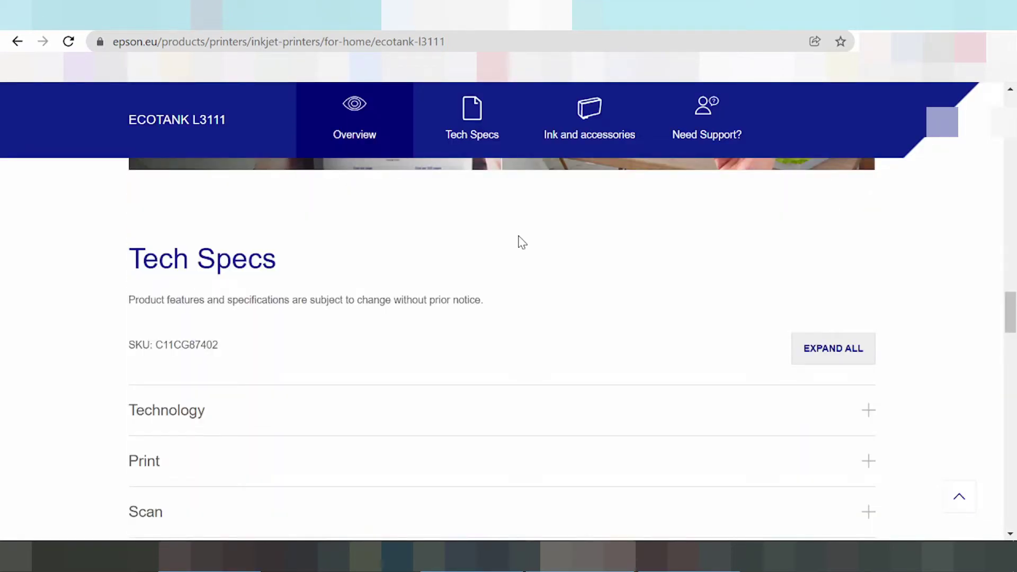
pyautogui.scroll(-10, 420, 355)
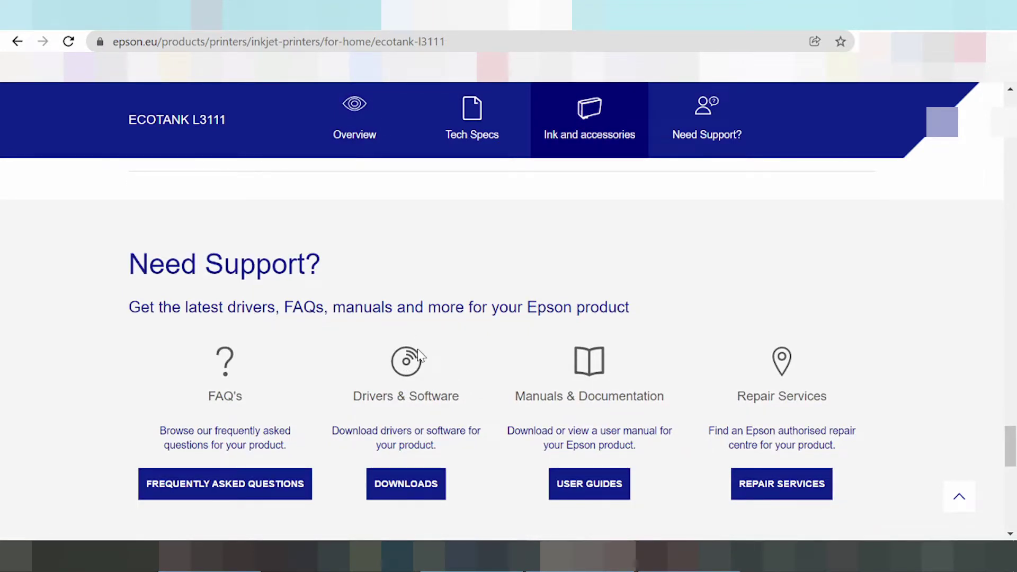
pyautogui.scroll(-1, 421, 356)
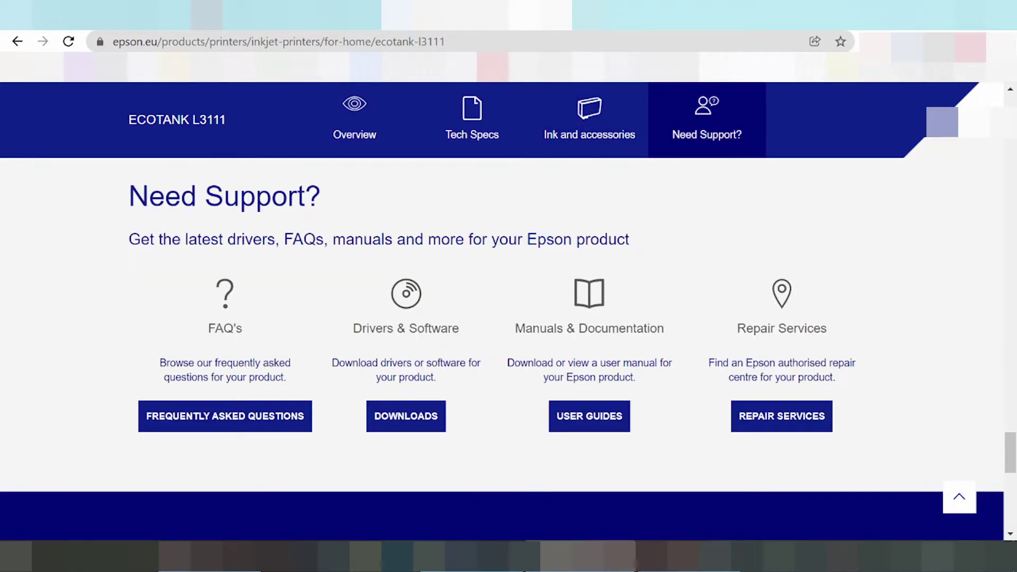
pyautogui.click(404, 422)
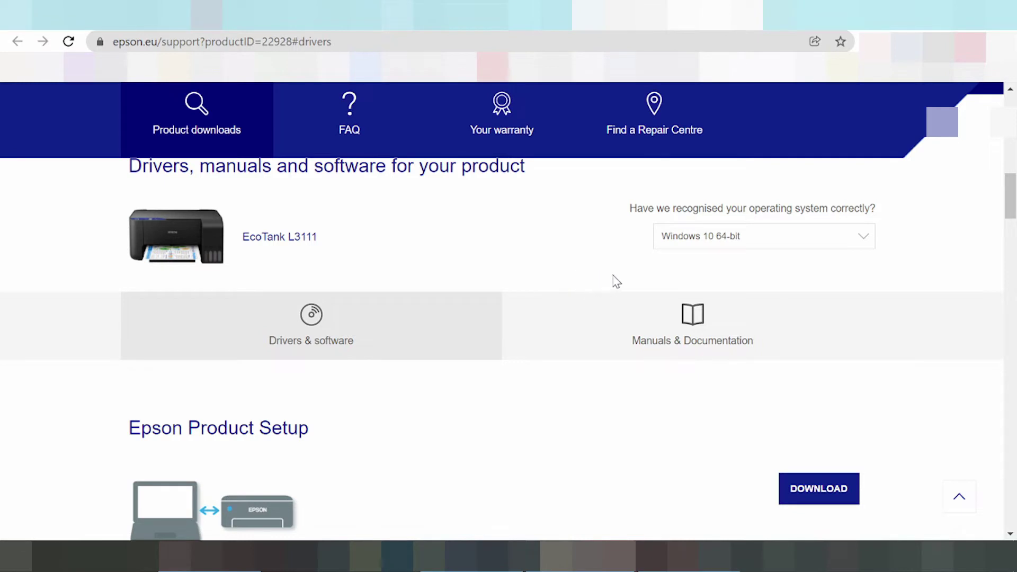
# Change the detected operating system from Windows 10 64-bit to Windows 11
pyautogui.click(713, 238)
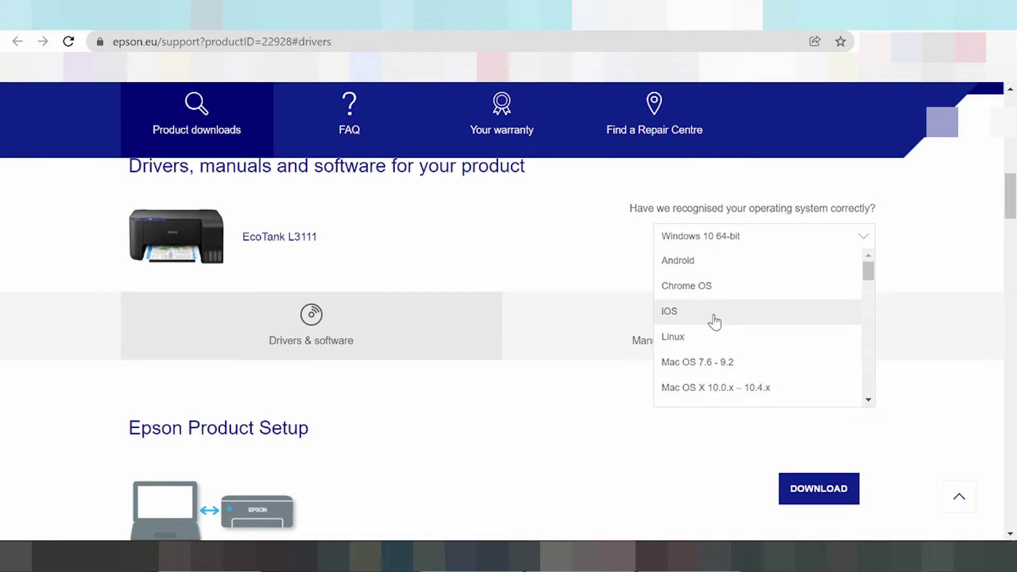
pyautogui.scroll(-2, 704, 341)
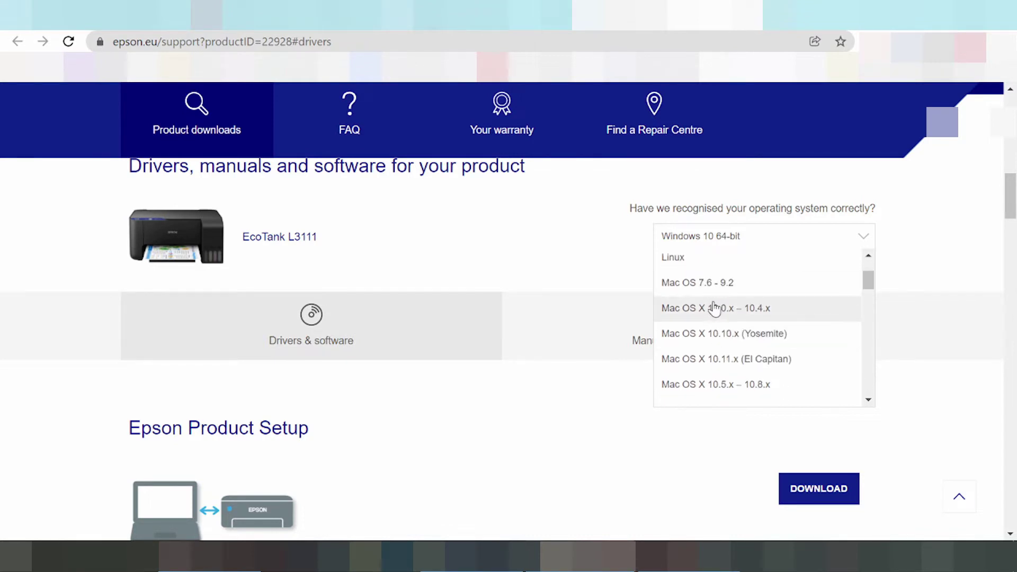
pyautogui.scroll(-2, 713, 307)
pyautogui.scroll(-3, 717, 304)
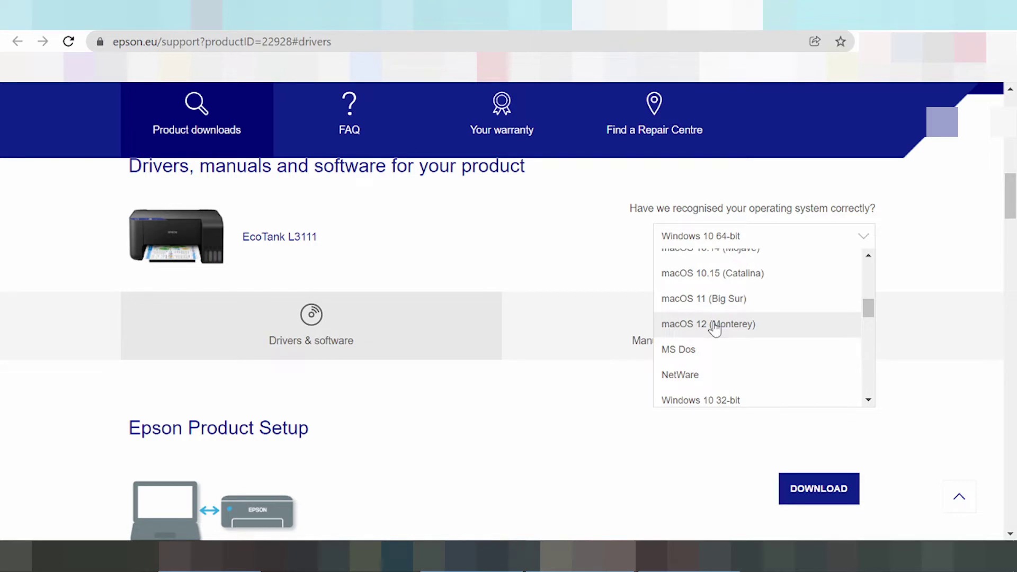
pyautogui.scroll(-1, 730, 313)
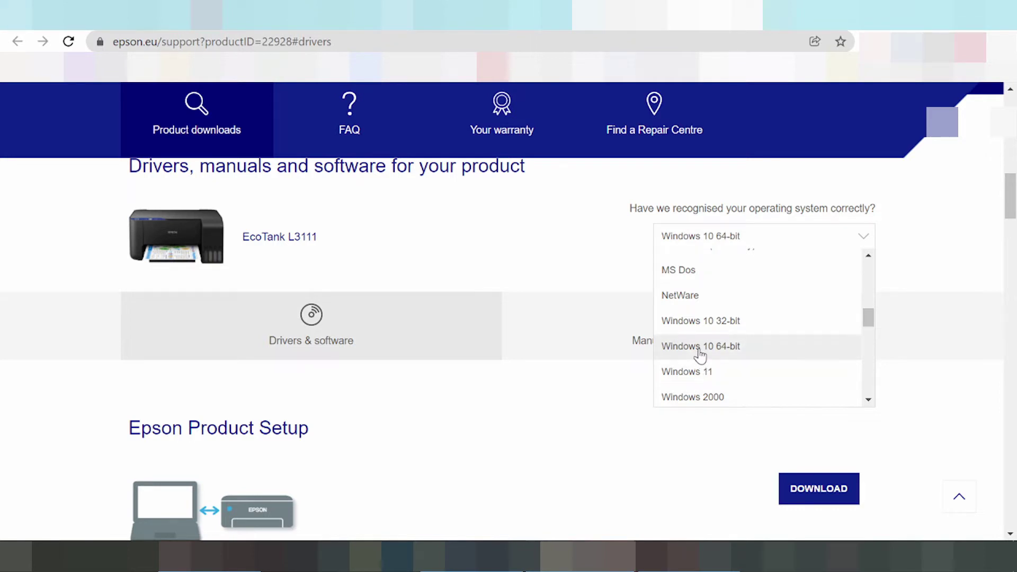
pyautogui.scroll(-1, 698, 356)
pyautogui.scroll(-3, 742, 325)
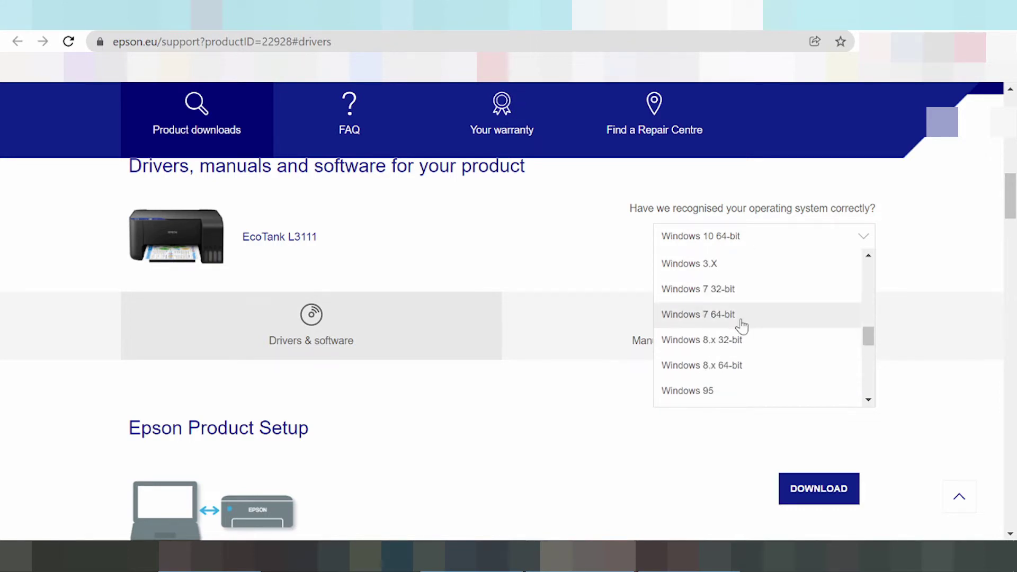
pyautogui.scroll(-5, 744, 324)
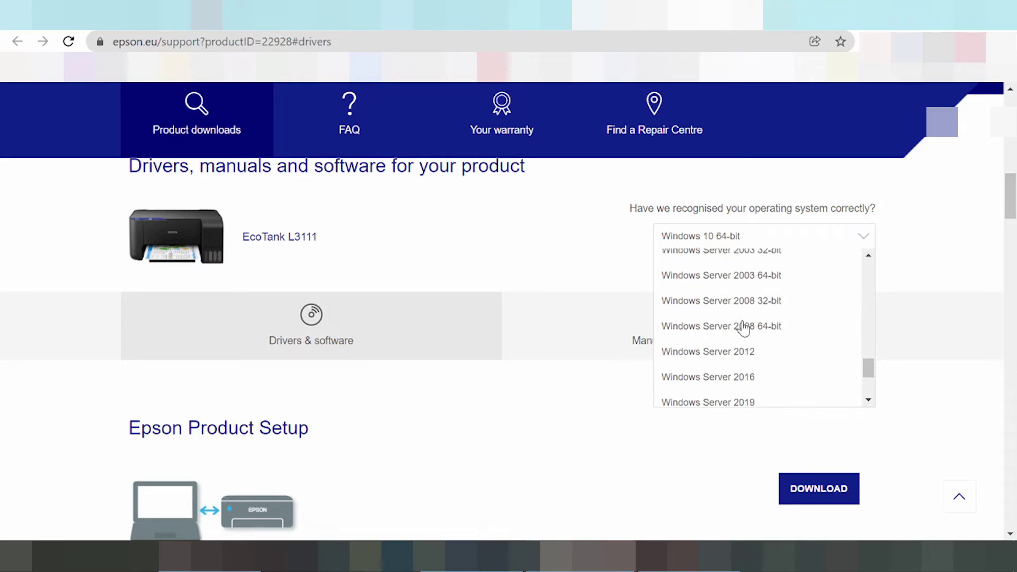
pyautogui.scroll(-2, 740, 339)
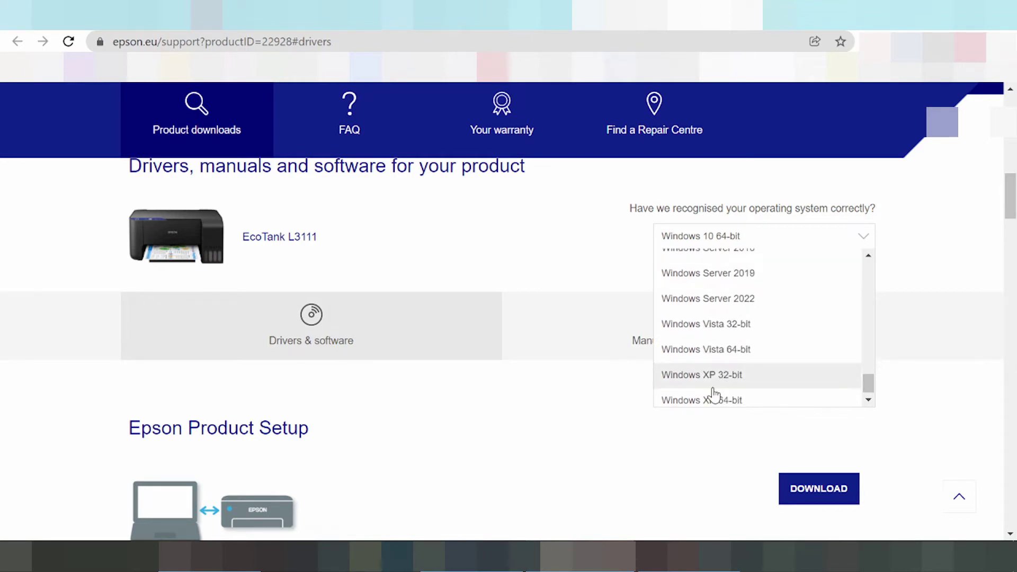
pyautogui.scroll(3, 723, 329)
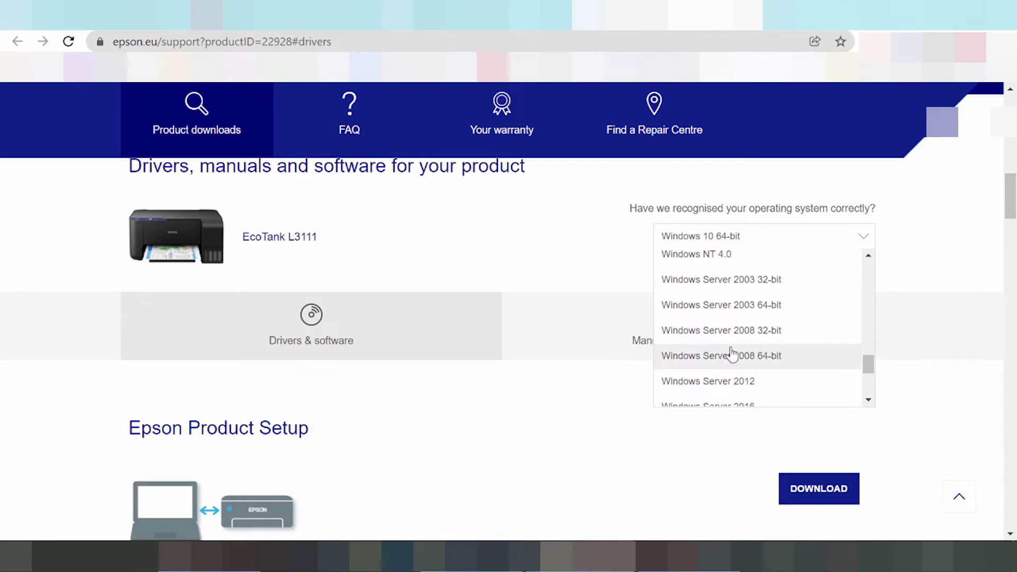
pyautogui.scroll(2, 754, 318)
pyautogui.scroll(-4, 783, 281)
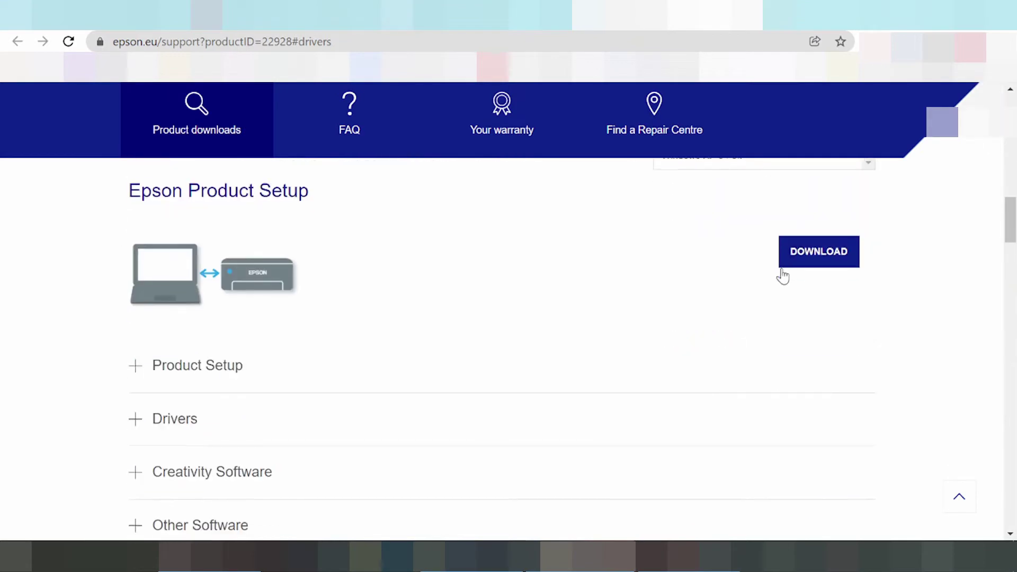
pyautogui.scroll(4, 897, 284)
pyautogui.scroll(3, 791, 357)
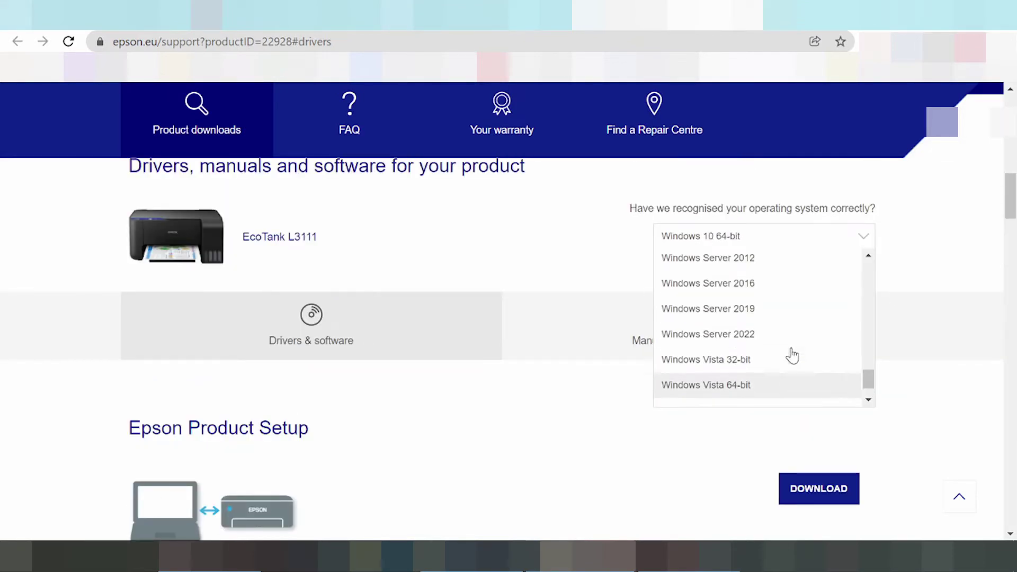
pyautogui.scroll(5, 791, 356)
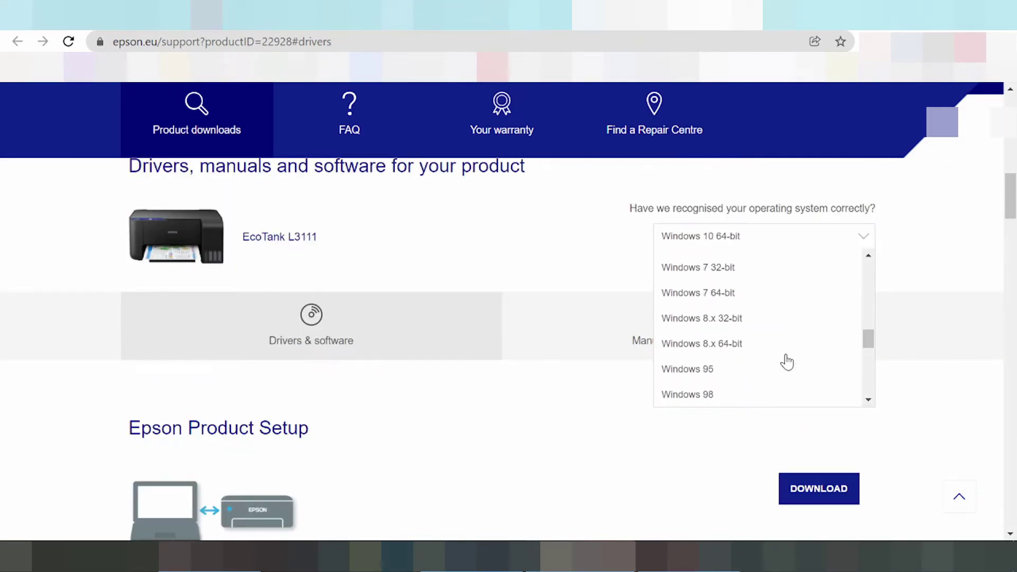
pyautogui.scroll(2, 786, 360)
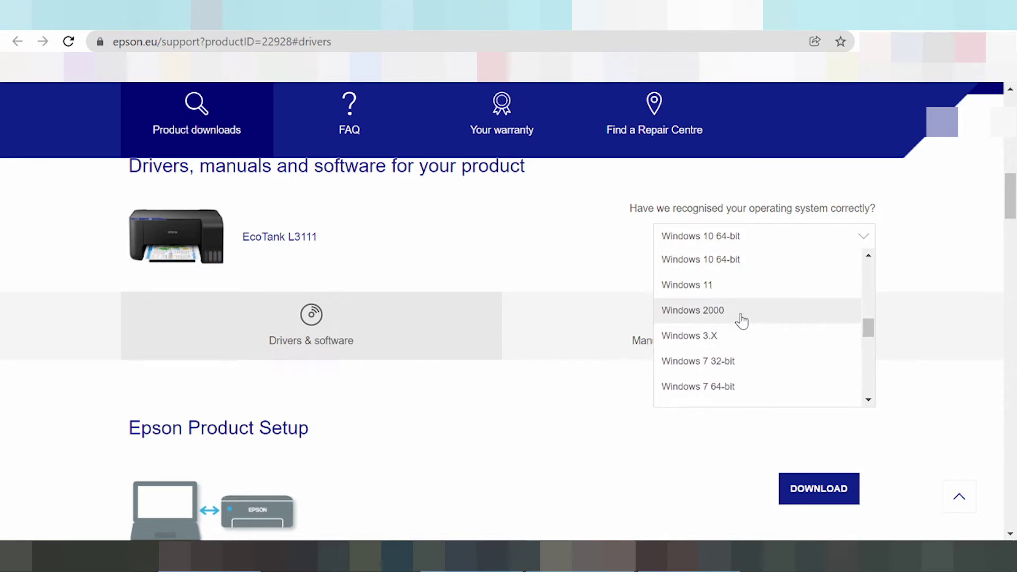
pyautogui.click(695, 292)
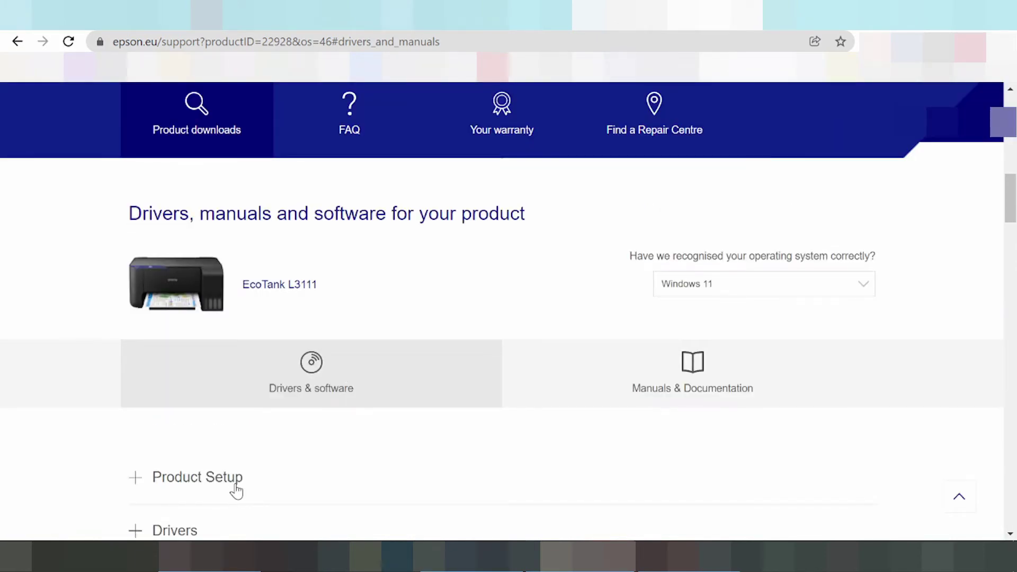
# Expand Product Setup and the Epson Software Updater 4.6.2.0 entry (5.54 MB EXE)
pyautogui.scroll(-2, 288, 404)
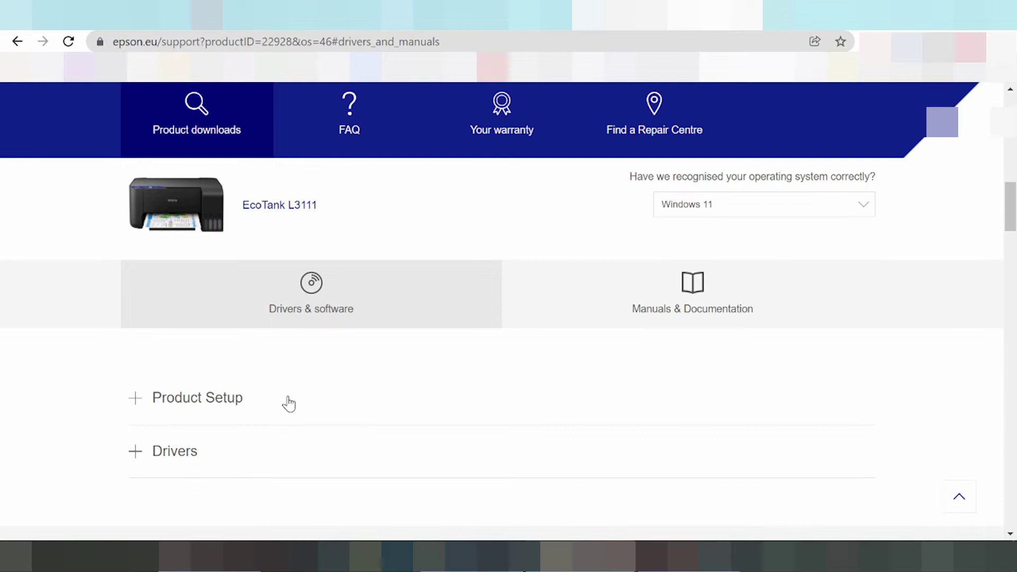
pyautogui.click(208, 395)
pyautogui.scroll(-3, 227, 360)
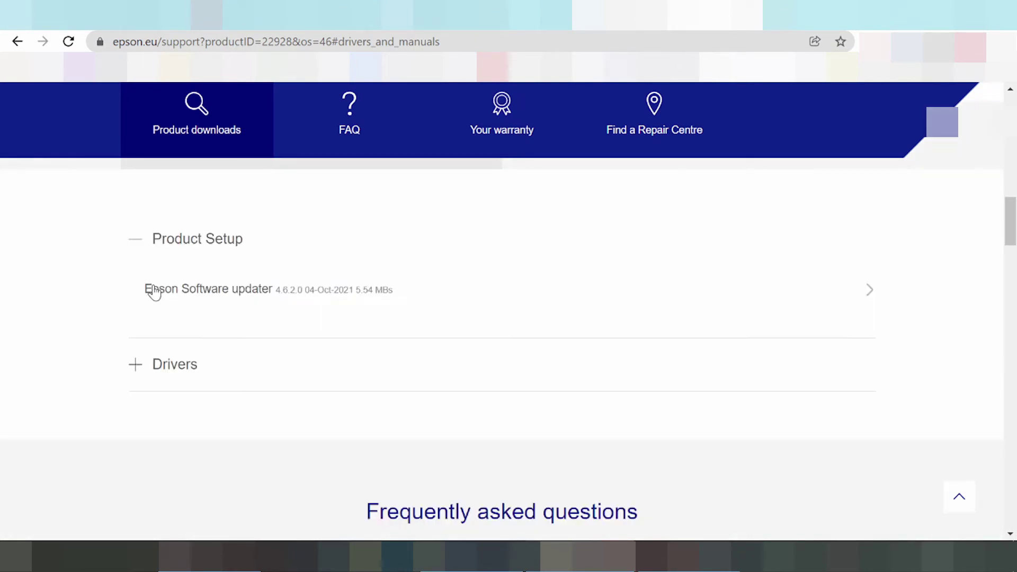
pyautogui.click(171, 295)
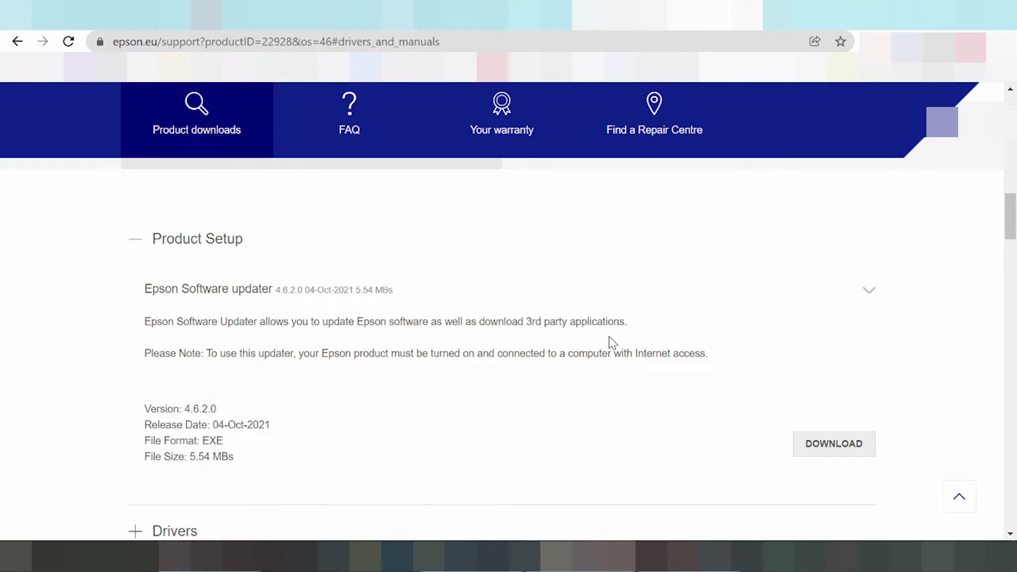
pyautogui.moveTo(579, 354); pyautogui.dragTo(695, 354)
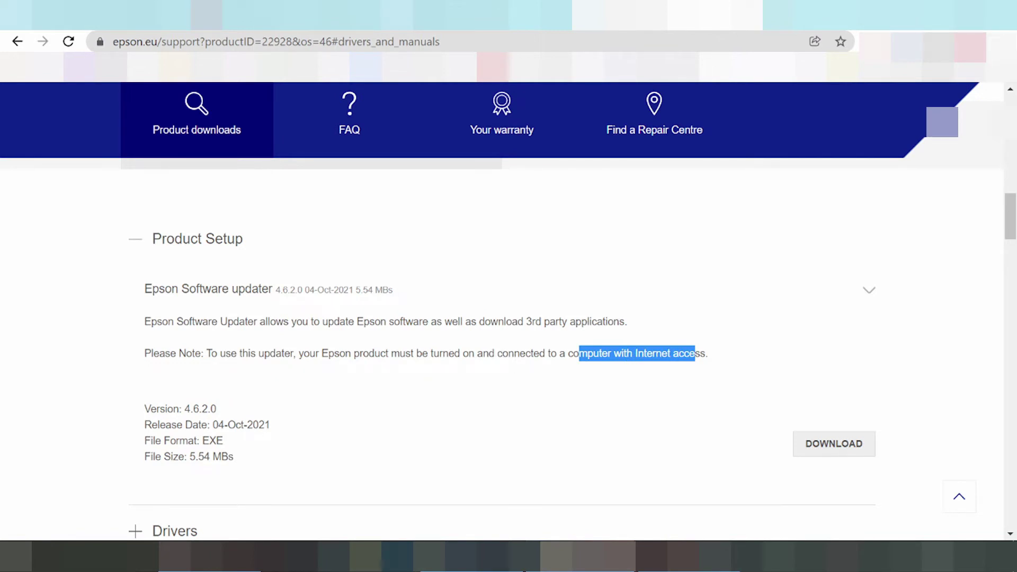
pyautogui.scroll(-1, 518, 352)
pyautogui.scroll(-1, 514, 341)
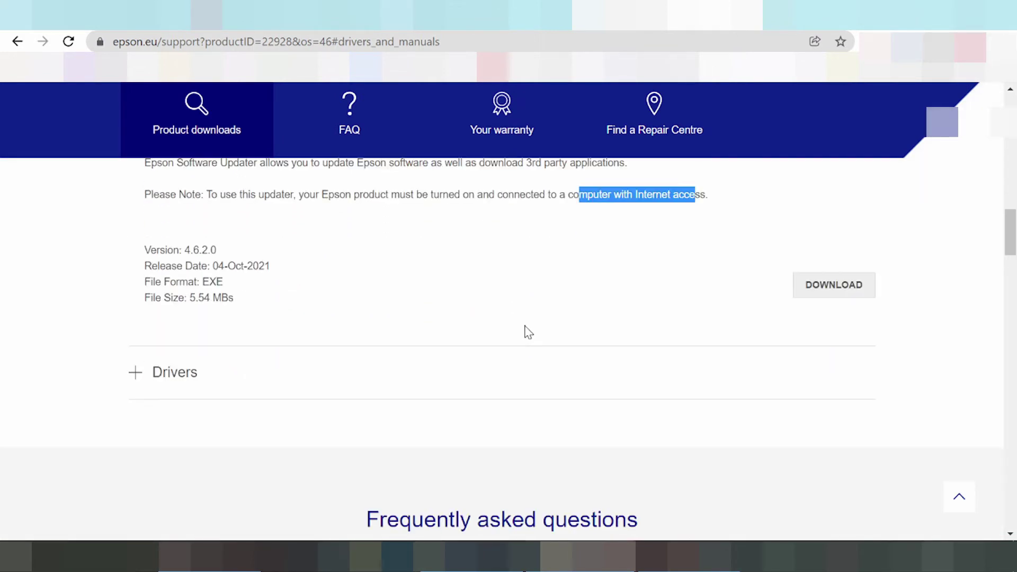
pyautogui.scroll(2, 320, 291)
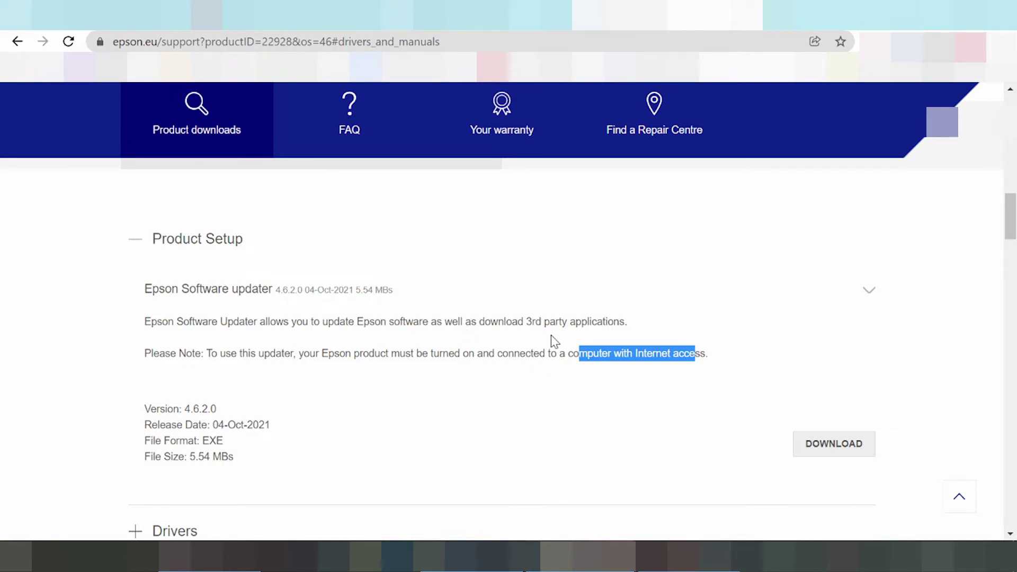
pyautogui.scroll(-3, 359, 332)
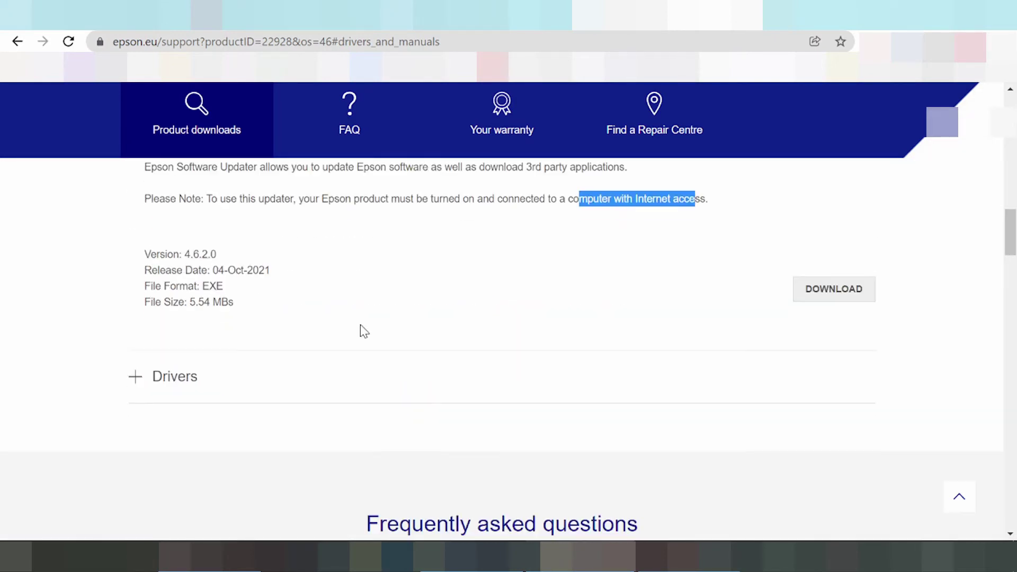
# Expand Drivers and the Driver 2.61.00 and 2.60.01 entries, both 31.42 MB EXEs
pyautogui.click(175, 379)
pyautogui.scroll(-1, 178, 389)
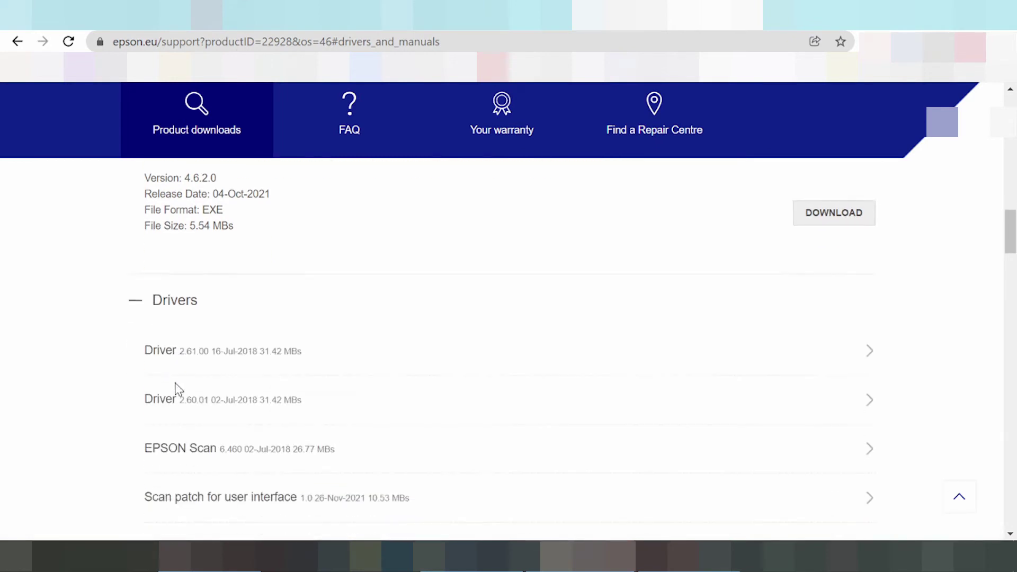
pyautogui.click(169, 356)
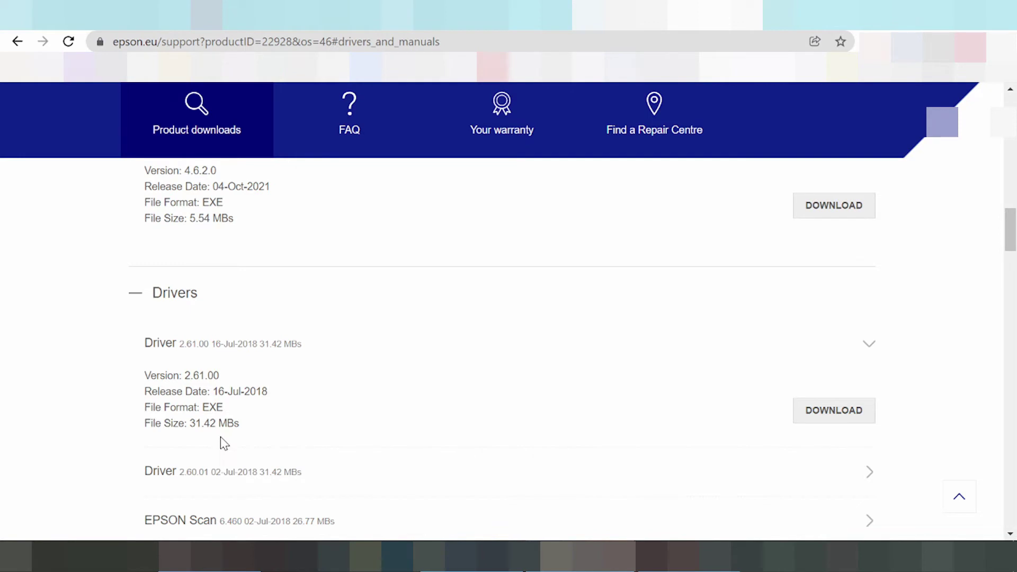
pyautogui.scroll(-3, 222, 456)
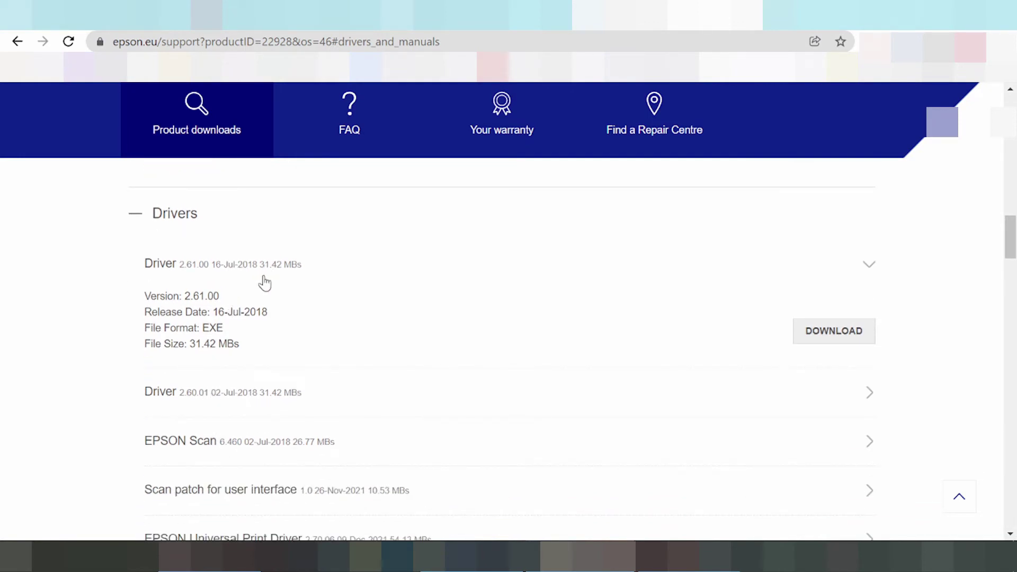
pyautogui.click(247, 401)
pyautogui.scroll(-3, 254, 381)
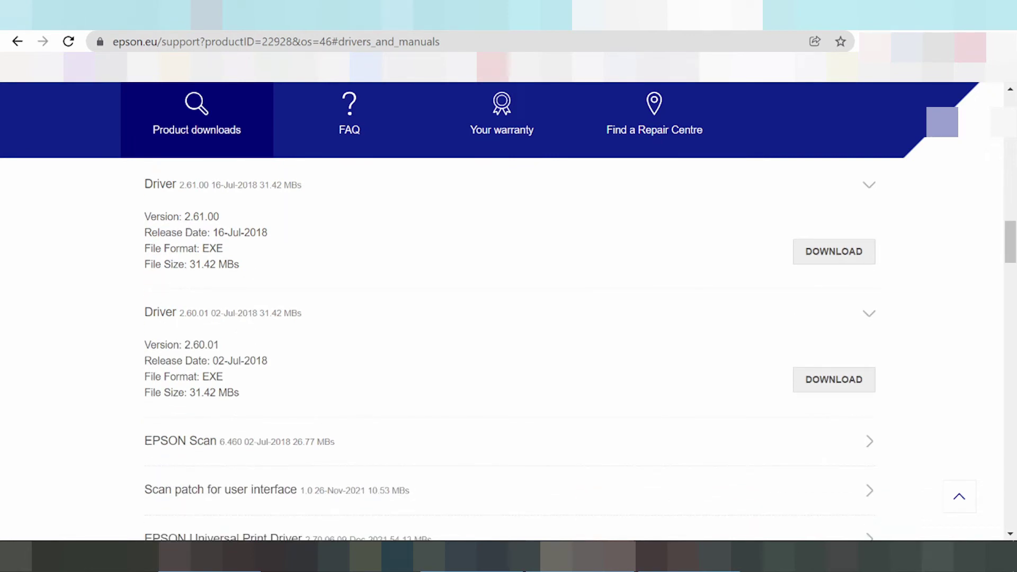
pyautogui.moveTo(145, 345); pyautogui.dragTo(213, 345)
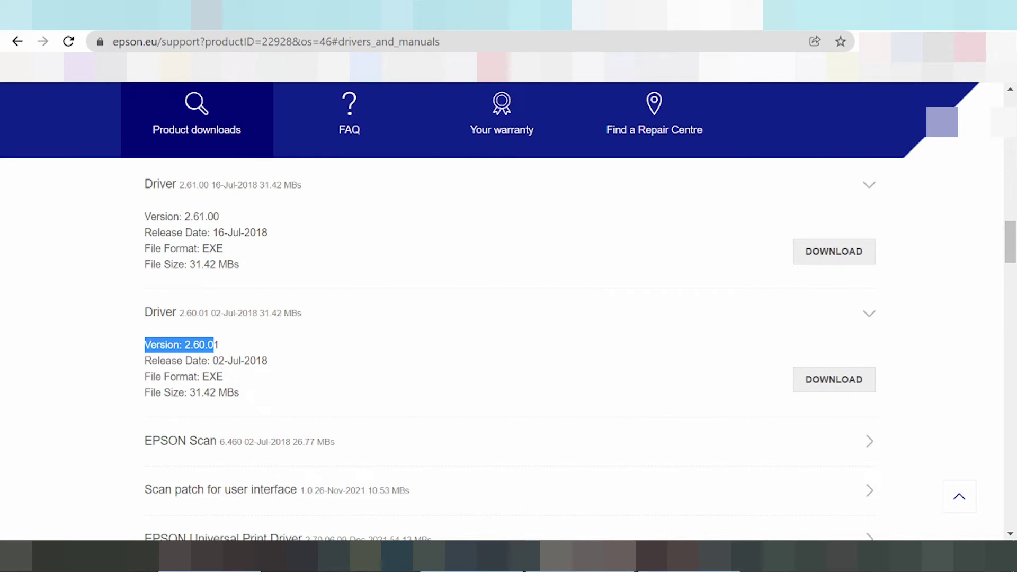
pyautogui.moveTo(160, 216); pyautogui.dragTo(261, 232)
pyautogui.click(214, 217)
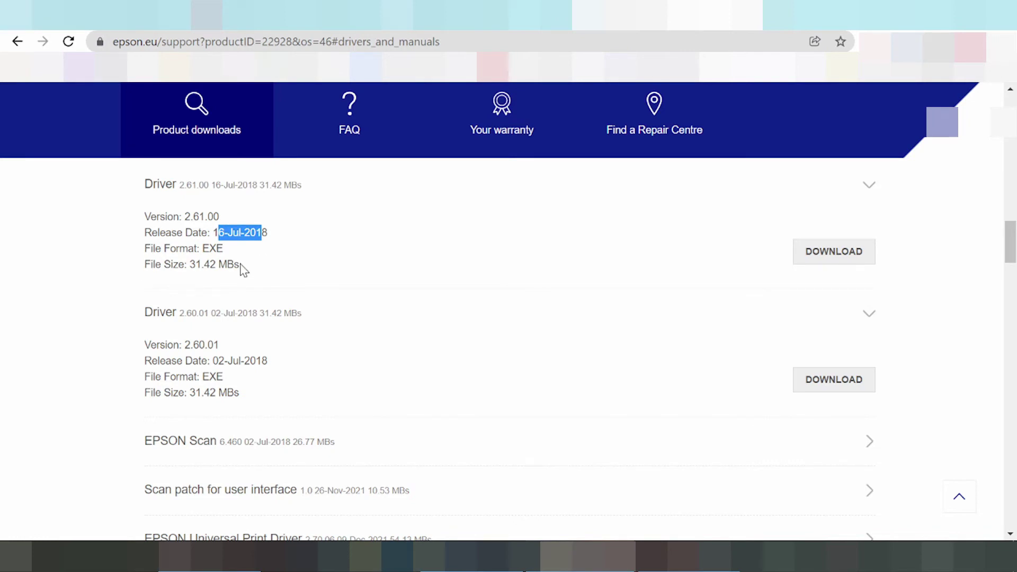
# Expand the EPSON Scan 6.460, Scan patch for user interface and Universal Print Driver entries
pyautogui.scroll(-3, 233, 297)
pyautogui.click(216, 286)
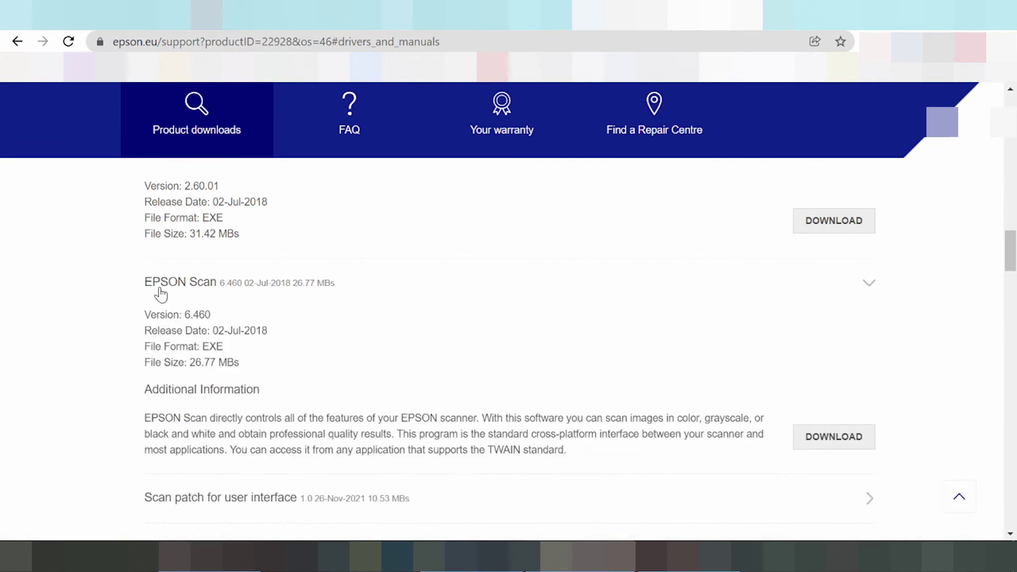
pyautogui.scroll(-2, 226, 303)
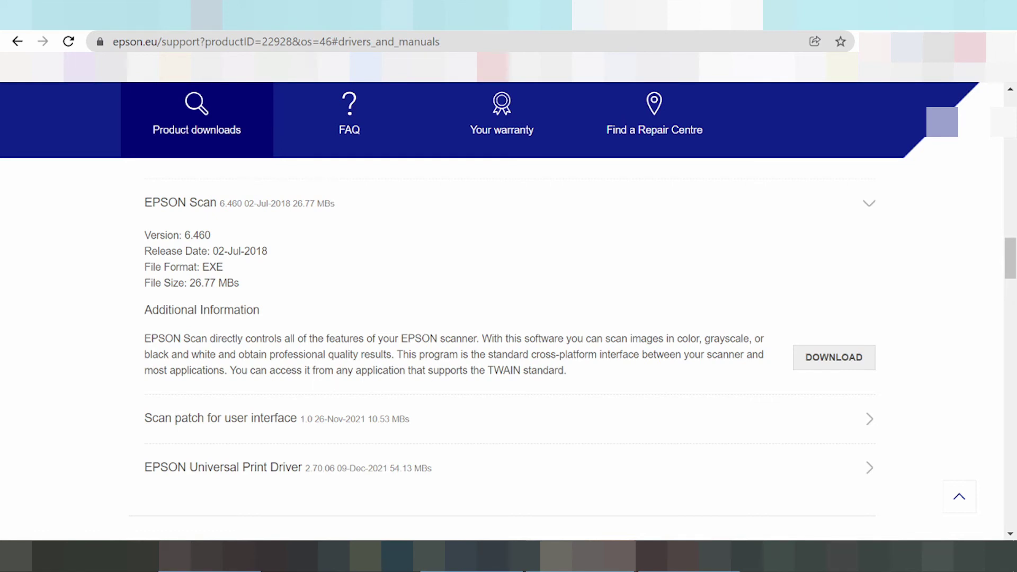
pyautogui.moveTo(488, 370); pyautogui.dragTo(513, 370)
pyautogui.click(262, 424)
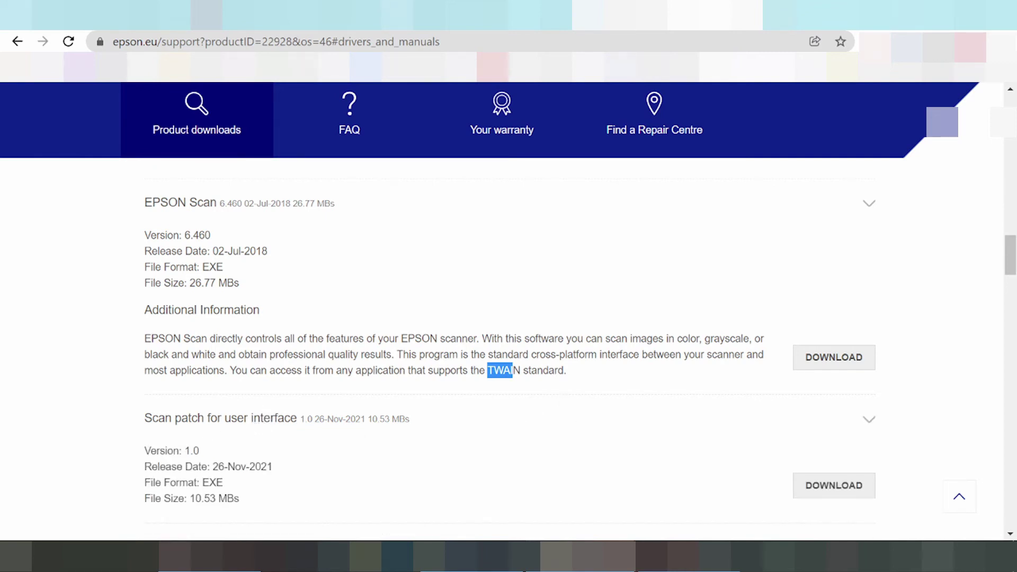
pyautogui.scroll(-1, 222, 436)
pyautogui.scroll(-1, 221, 436)
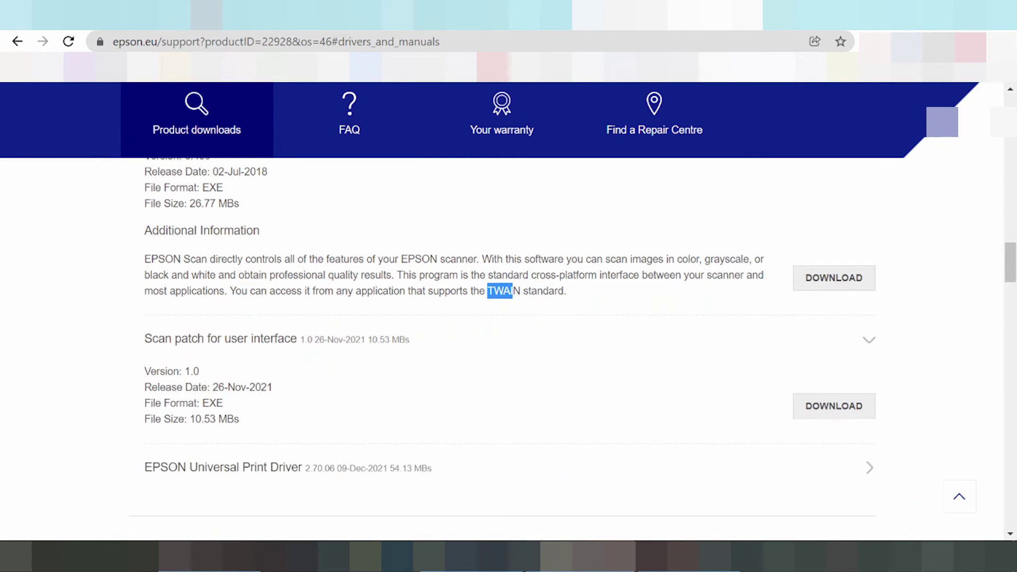
pyautogui.scroll(-1, 245, 393)
pyautogui.click(248, 392)
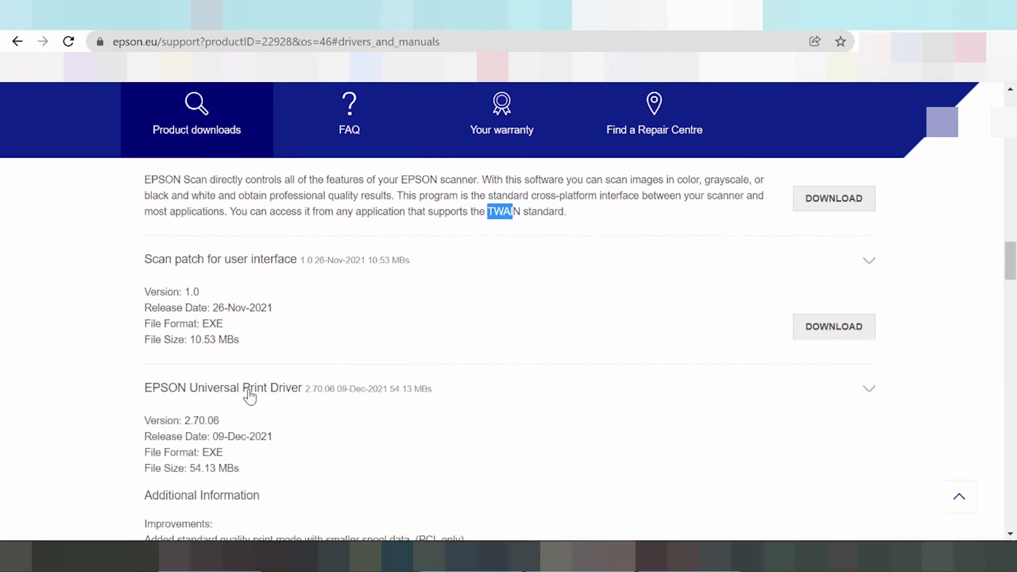
pyautogui.scroll(-3, 242, 405)
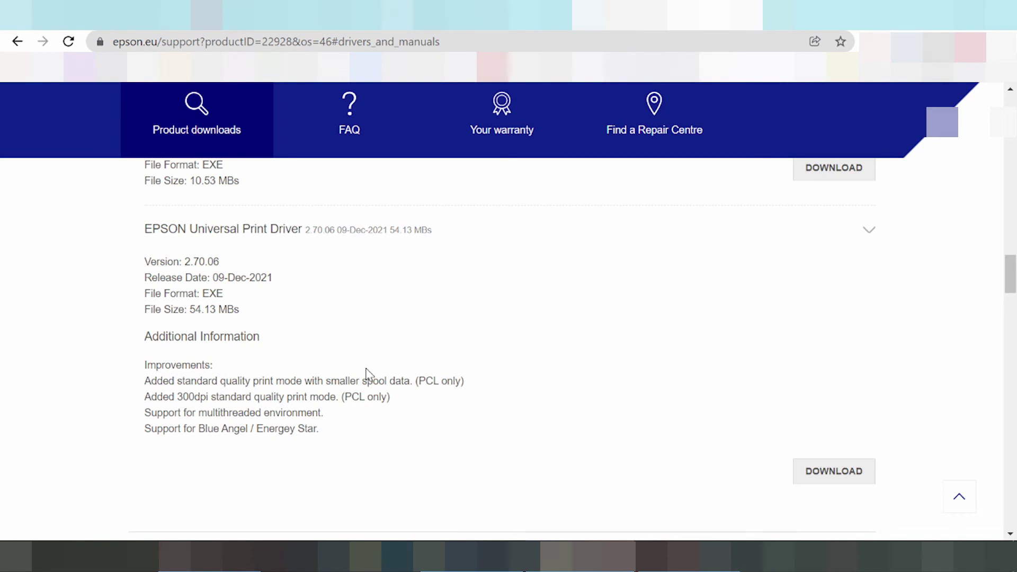
pyautogui.moveTo(418, 381); pyautogui.dragTo(456, 381)
# Scroll back up to the Driver 2.61.00 entry (16-Jul-2018, 31.42 MB EXE)
pyautogui.scroll(3, 517, 376)
pyautogui.scroll(6, 525, 373)
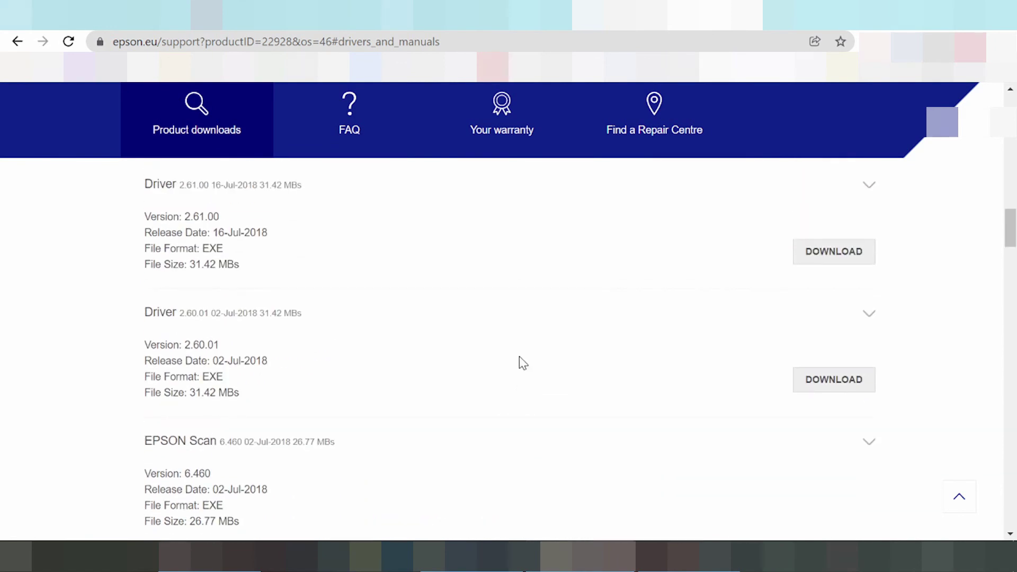
pyautogui.scroll(3, 521, 366)
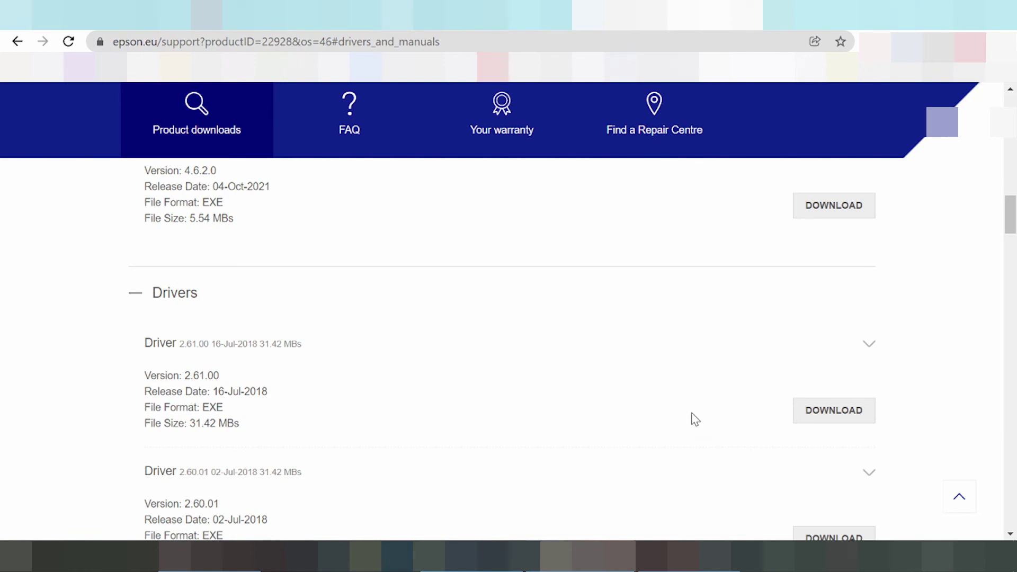
# Start downloading epson630677eu.exe for Driver 2.61.00
pyautogui.click(824, 406)
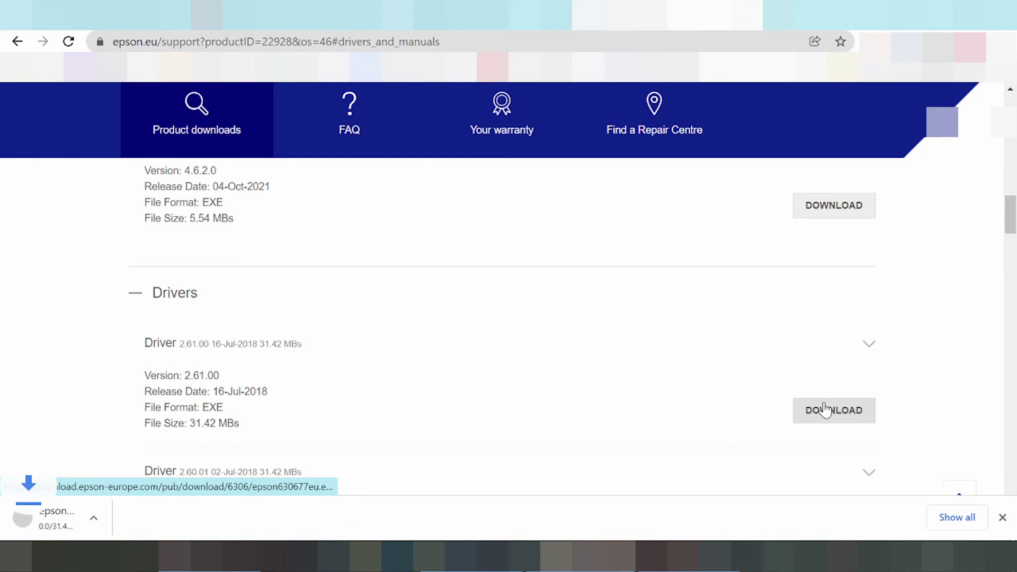